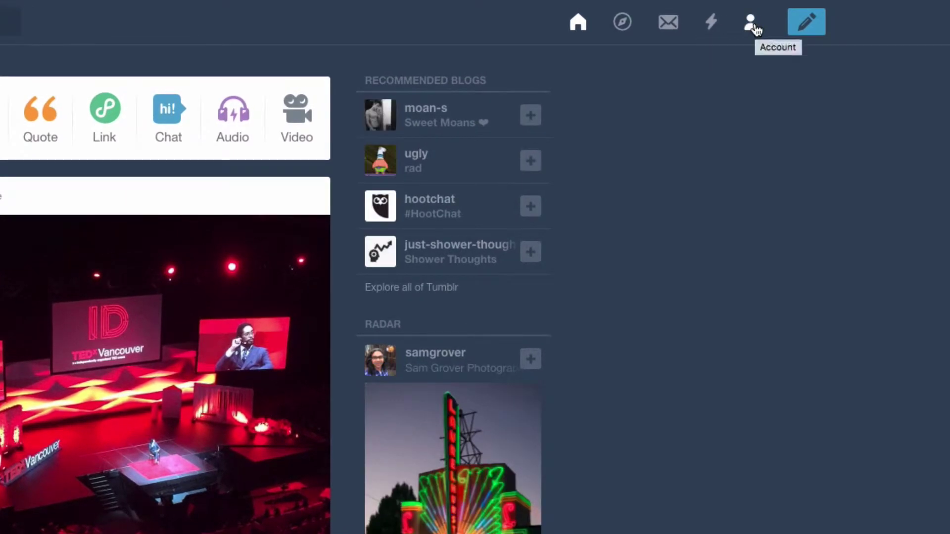
Open the account settings page
left_click(753, 29)
left_click(753, 29)
left_click(753, 29)
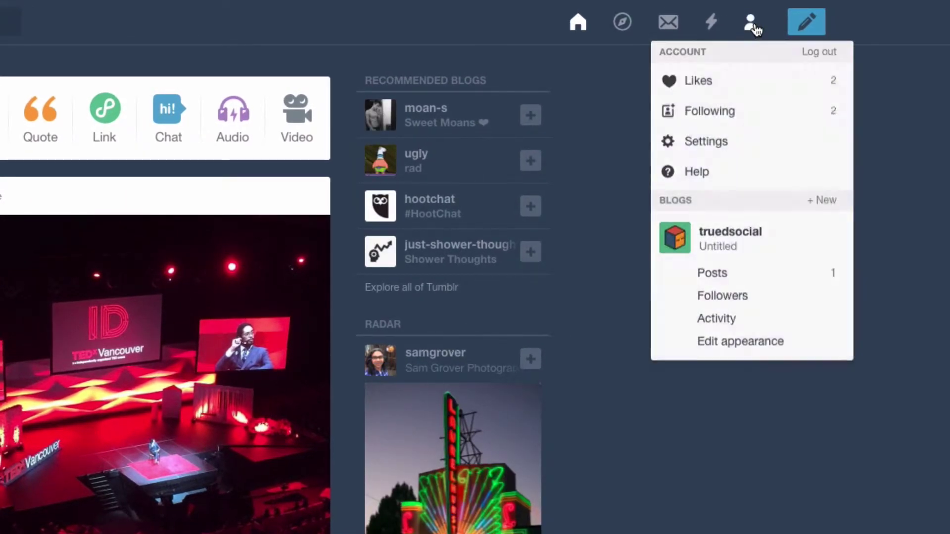
left_click(721, 144)
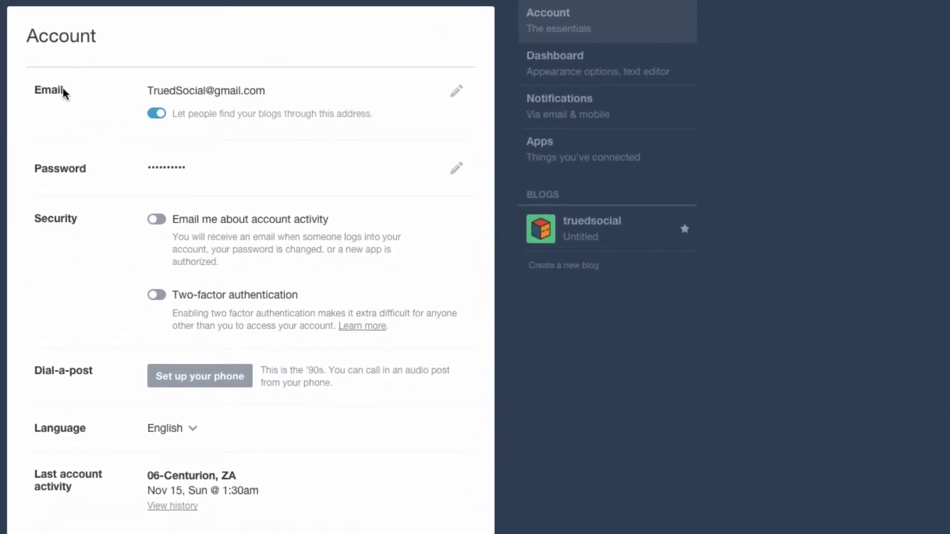
Inspect the edit forms for the account email and the password, cancelling each one
left_click_drag(41, 90, 64, 90)
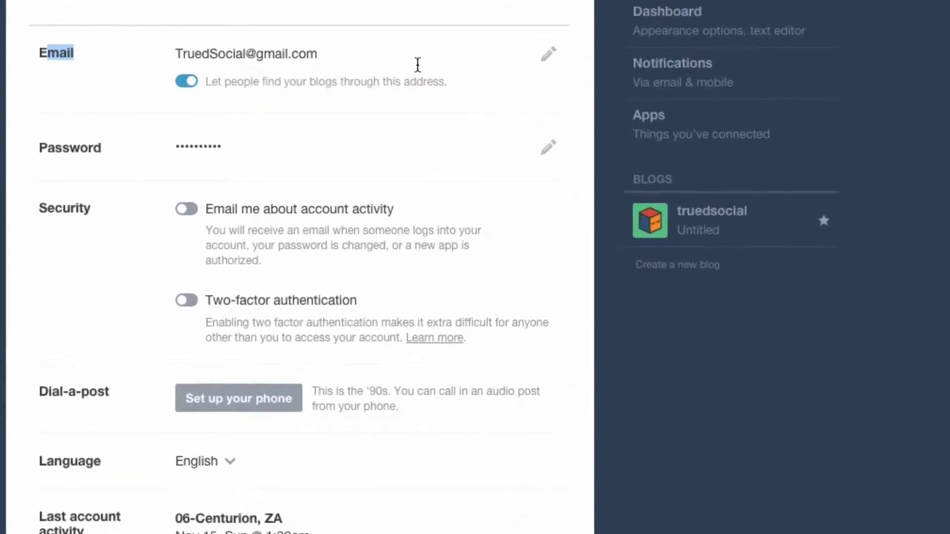
left_click_drag(172, 54, 337, 60)
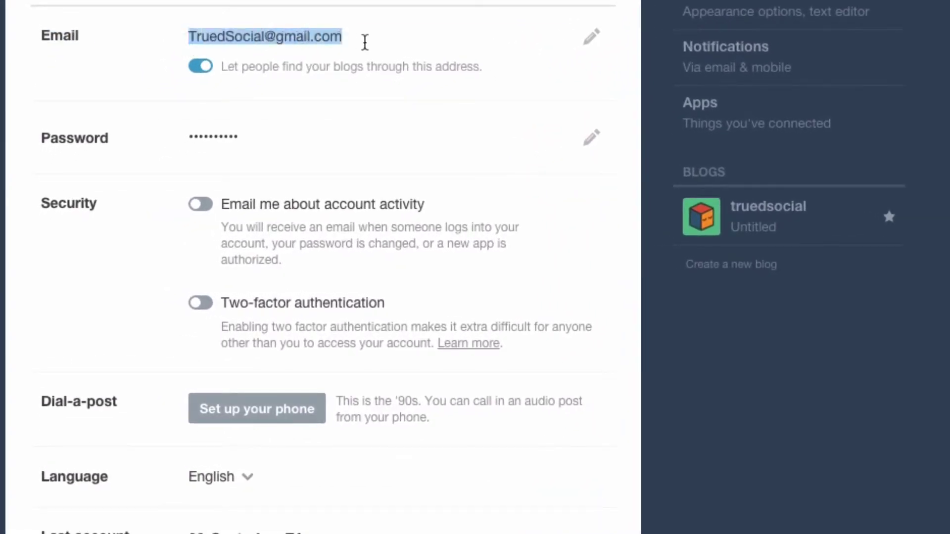
left_click(428, 47)
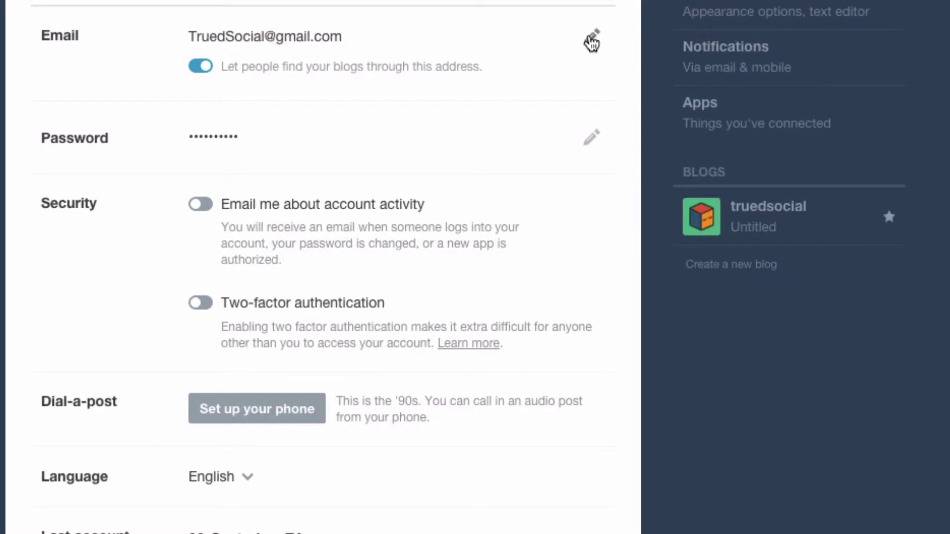
left_click(592, 39)
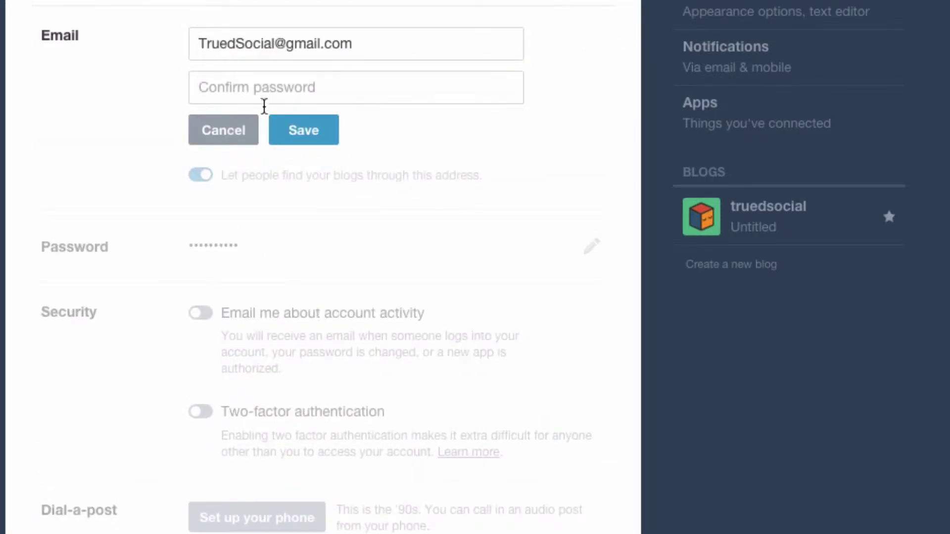
left_click(253, 133)
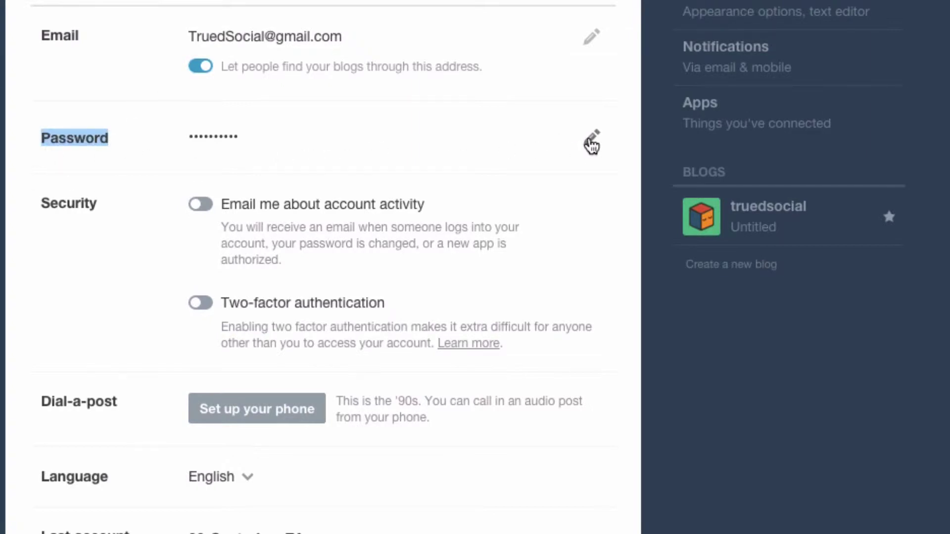
left_click(592, 144)
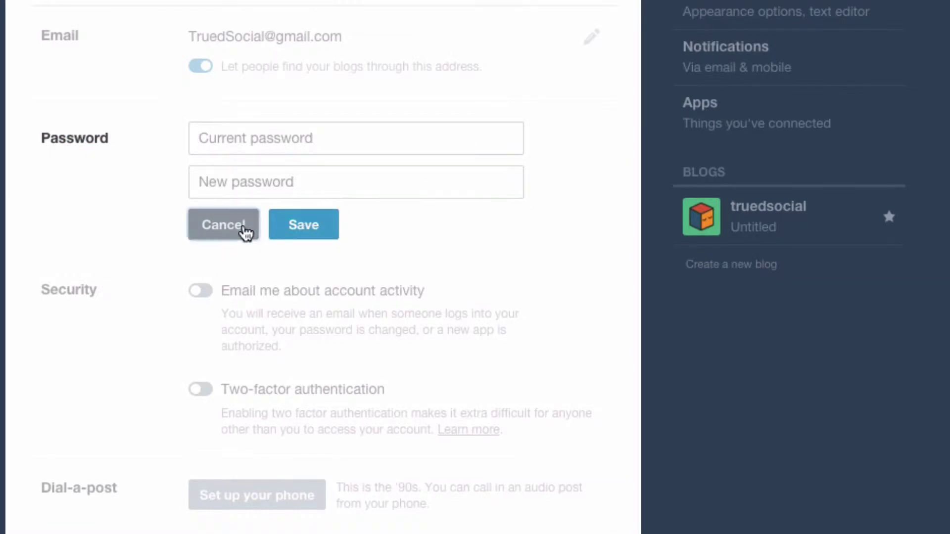
left_click(248, 229)
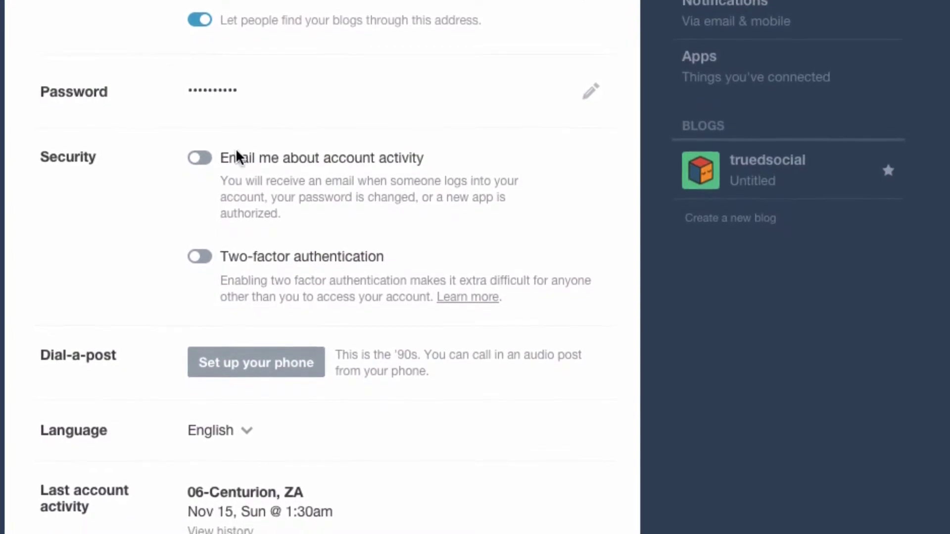
Turn on email alerts about account activity in the Security settings
left_click(194, 163)
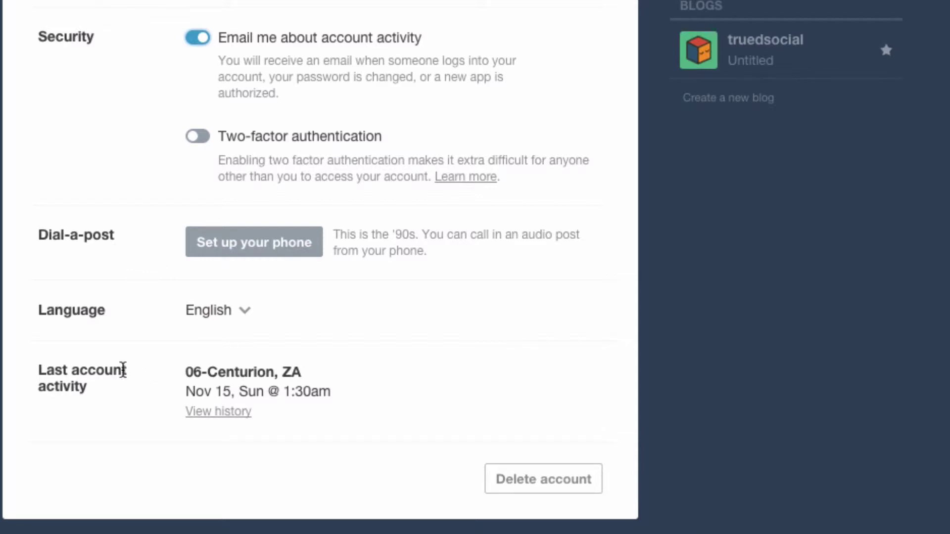
Examine the Language and Last account activity entries, and view the account's activity history
left_click_drag(92, 310, 318, 310)
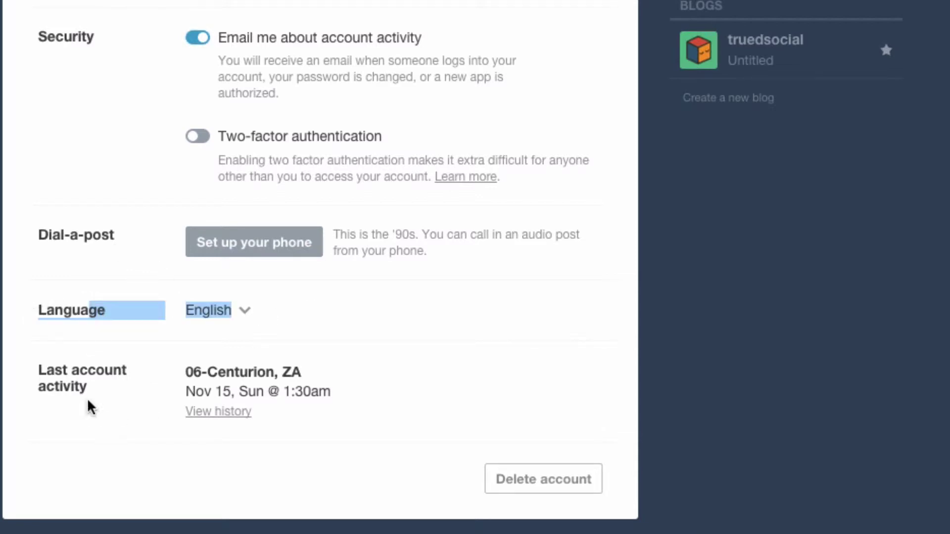
left_click_drag(32, 375, 106, 382)
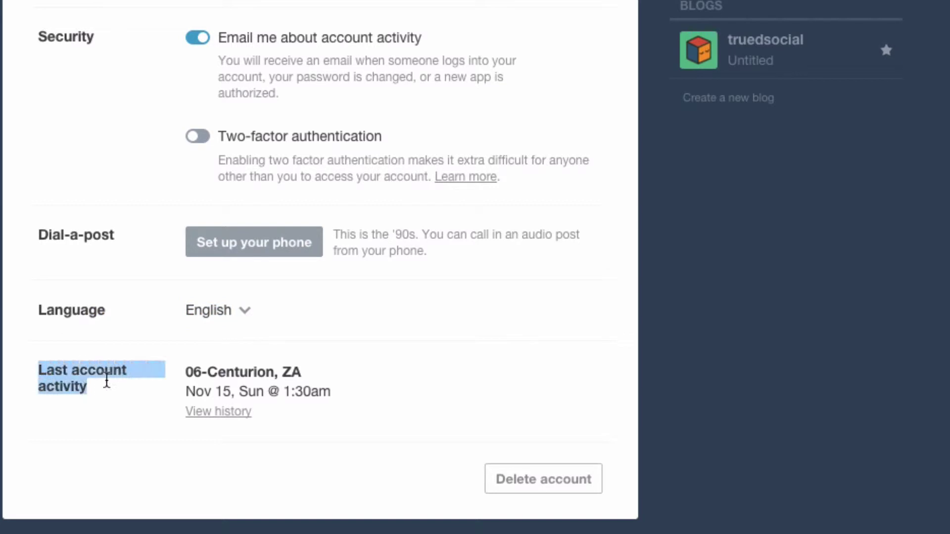
left_click_drag(350, 396, 130, 369)
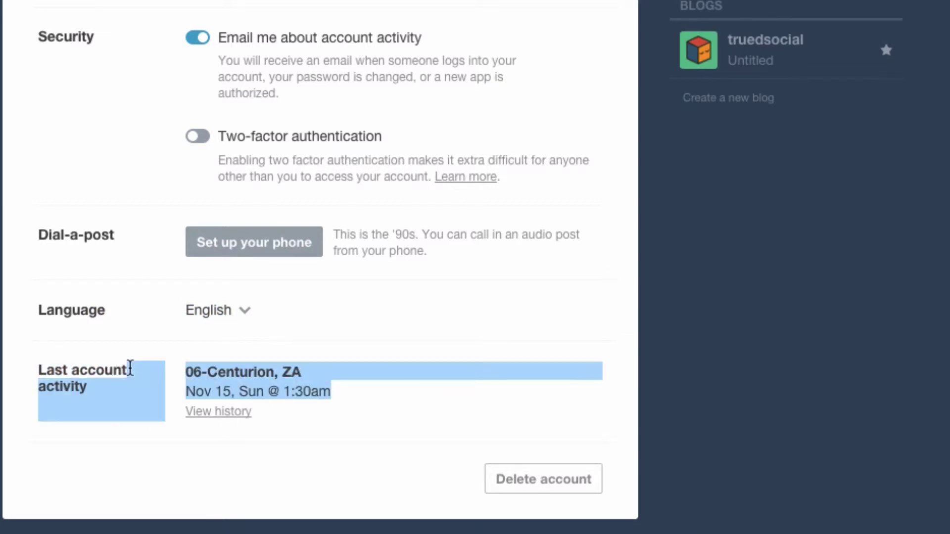
left_click(270, 418)
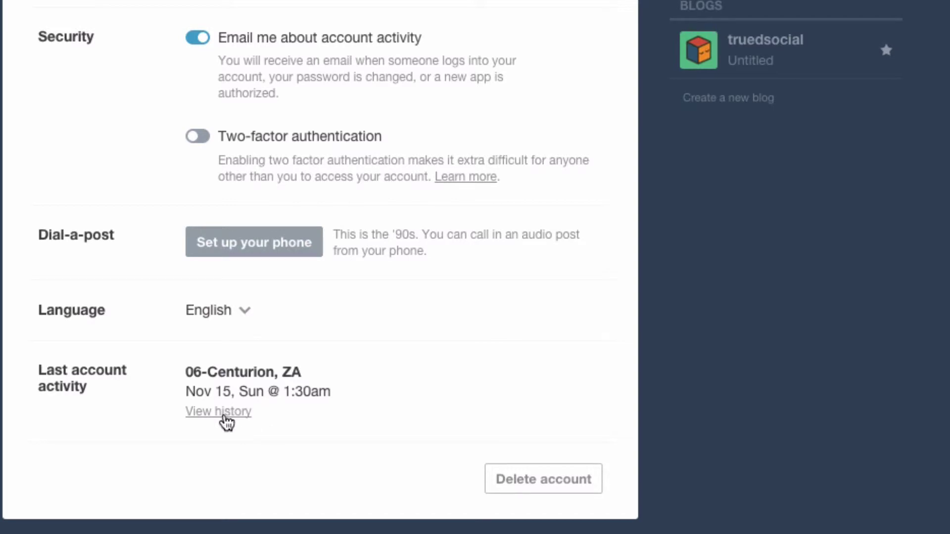
left_click(221, 413)
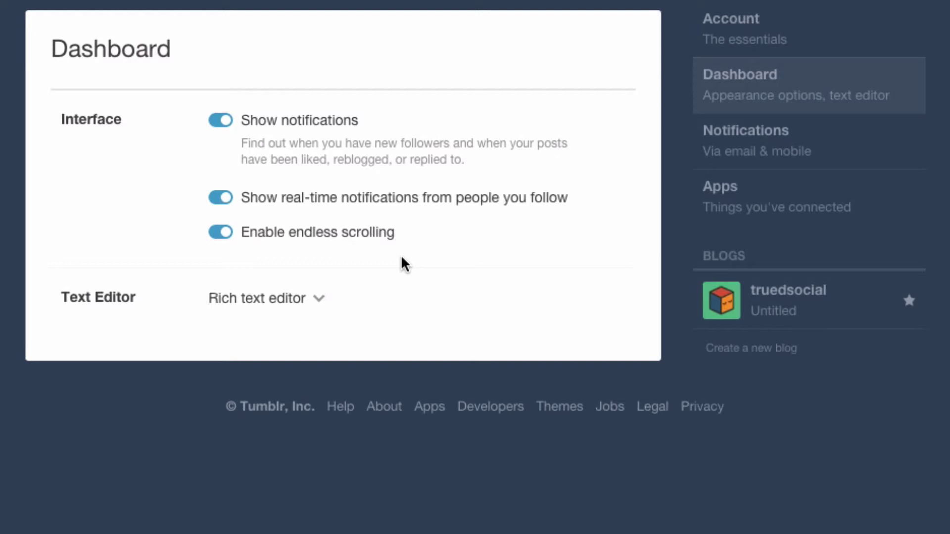
Examine the available text editor options in the Dashboard settings
scroll(403, 276, "down", 1)
left_click(262, 297)
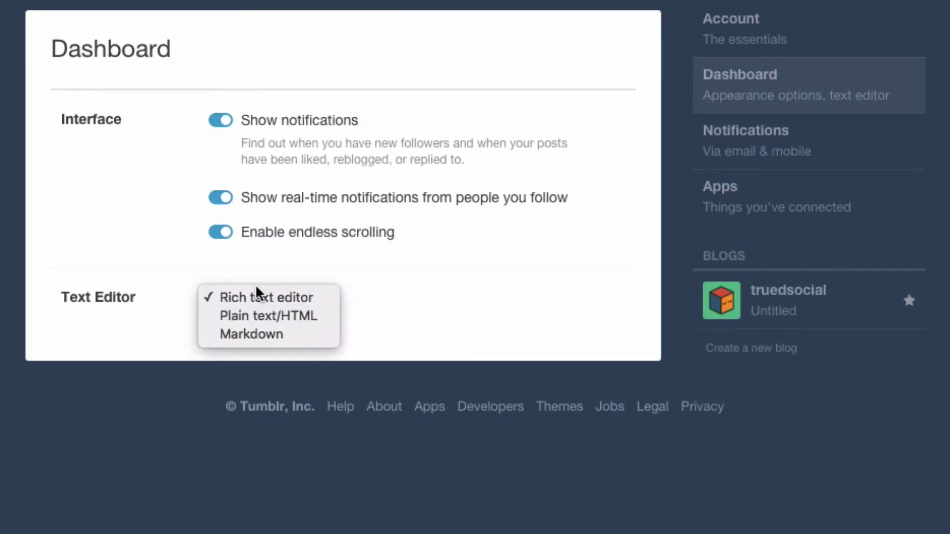
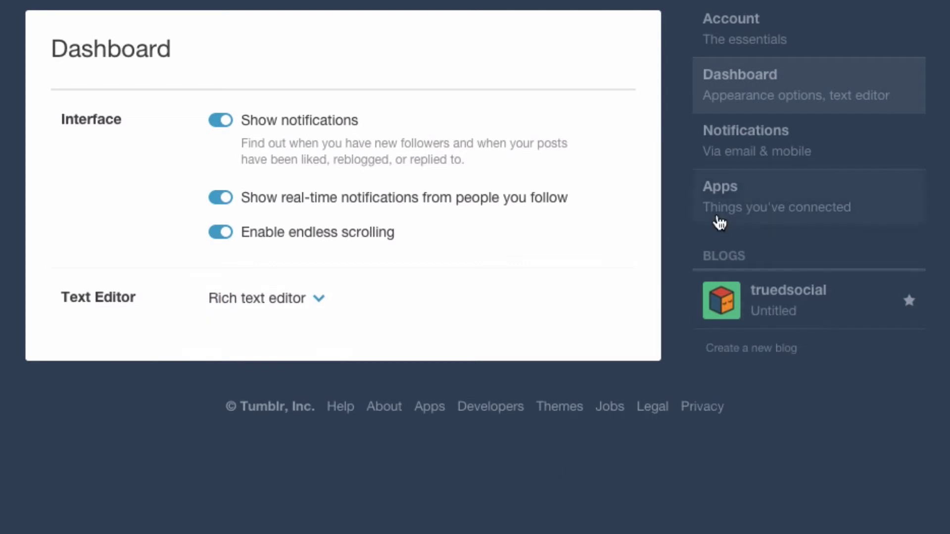
In the Notifications settings, turn off the Untitled blog's emails about New followers and Mentions
left_click(765, 170)
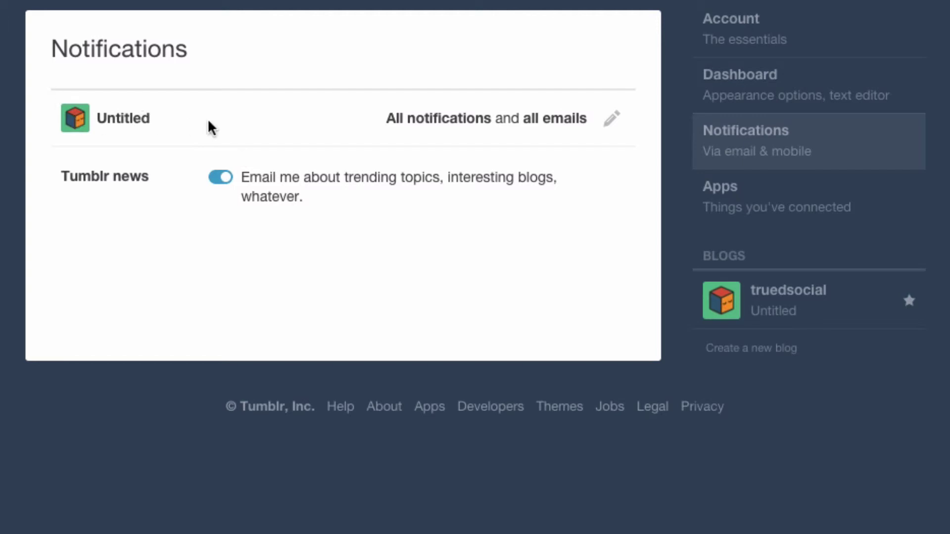
left_click_drag(99, 119, 207, 121)
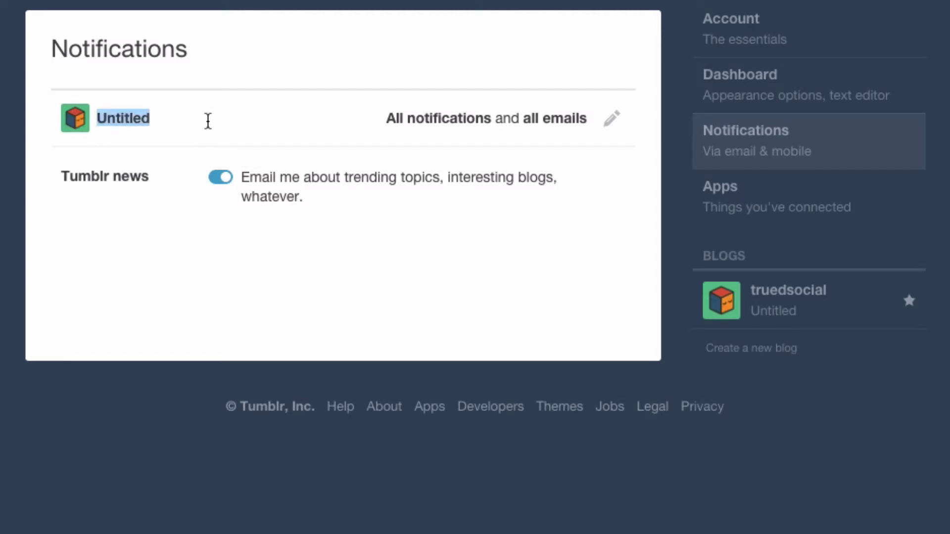
left_click_drag(385, 120, 616, 127)
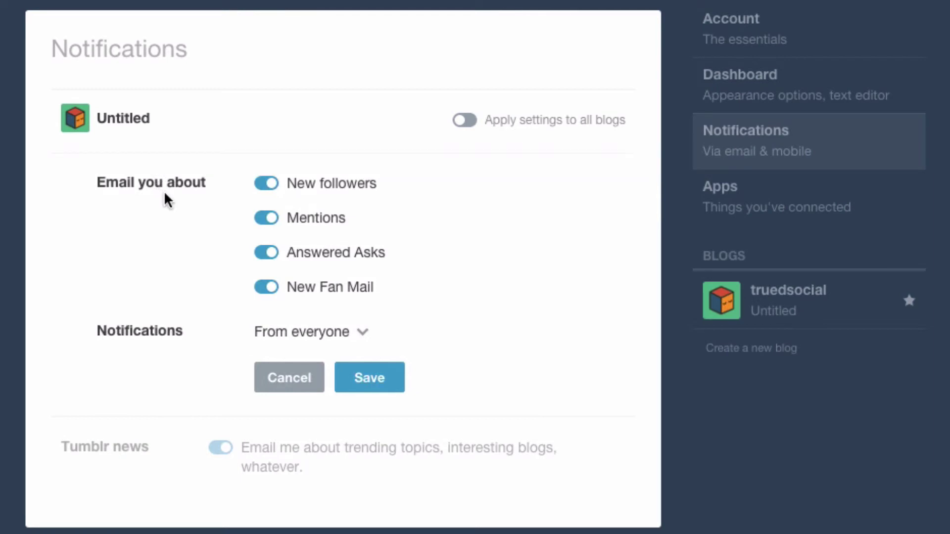
left_click(273, 188)
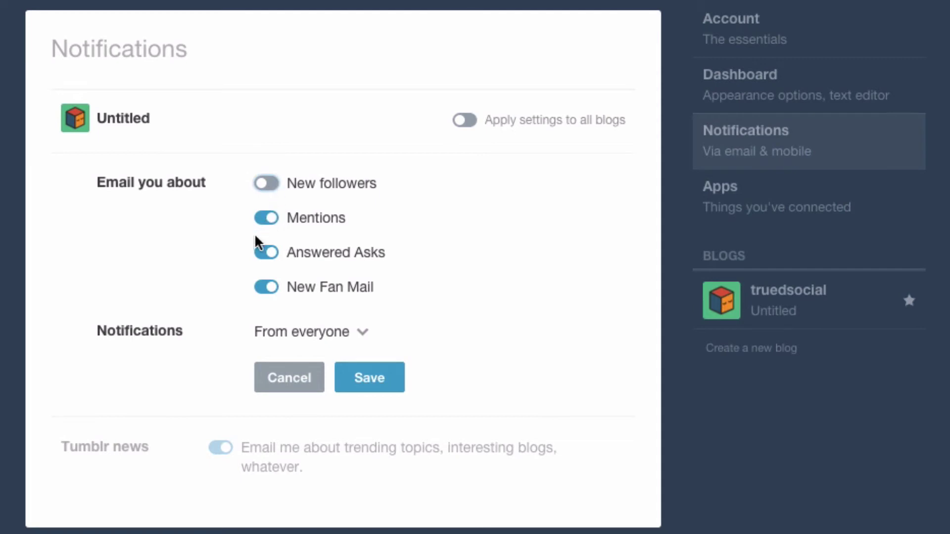
left_click(270, 229)
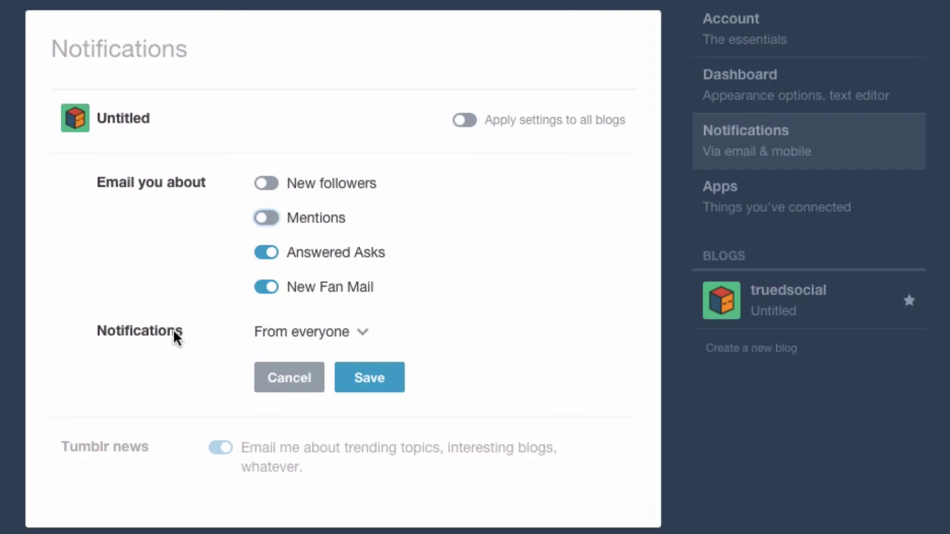
Set the Untitled blog's notifications to From people you follow and save its notification settings
left_click_drag(97, 331, 376, 339)
left_click(340, 332)
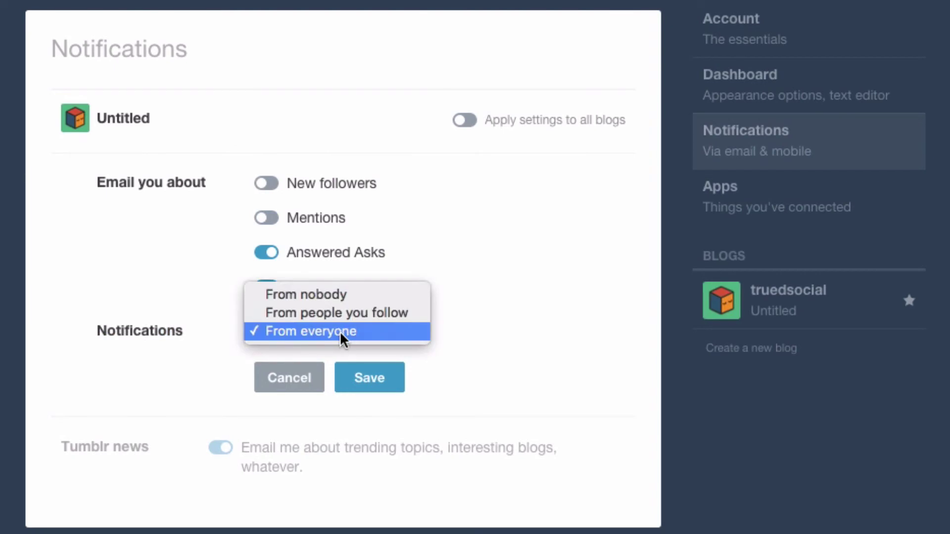
left_click(336, 297)
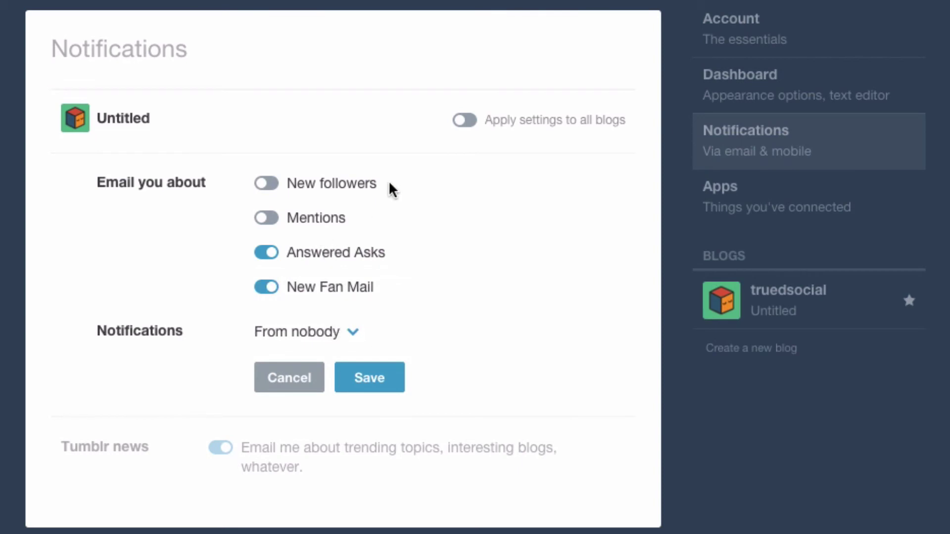
left_click(298, 335)
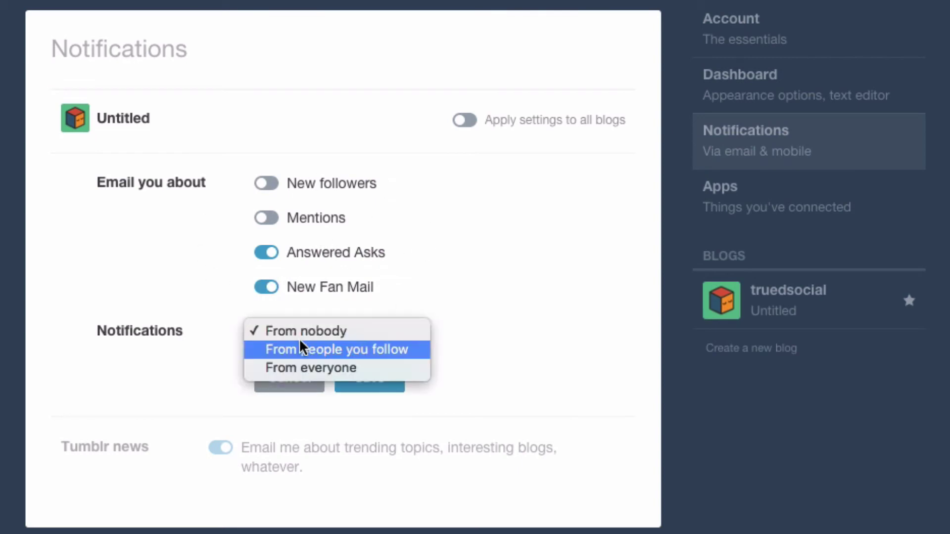
left_click(408, 353)
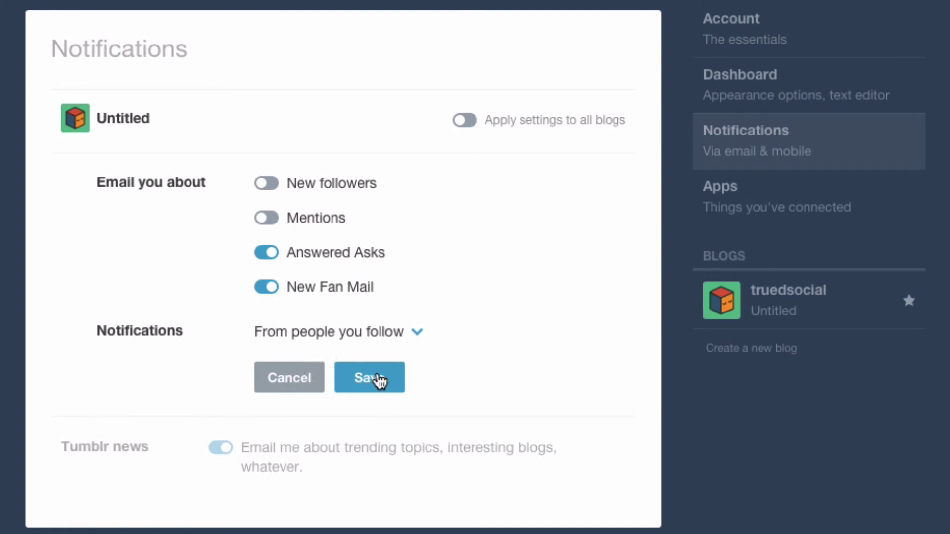
left_click(356, 369)
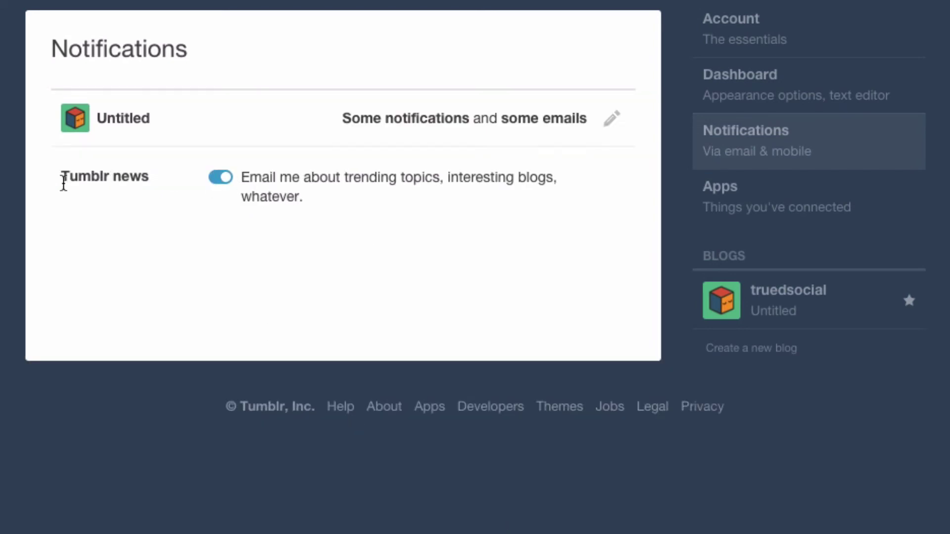
Turn off the Tumblr news emails and open the Apps settings
left_click_drag(60, 184, 168, 193)
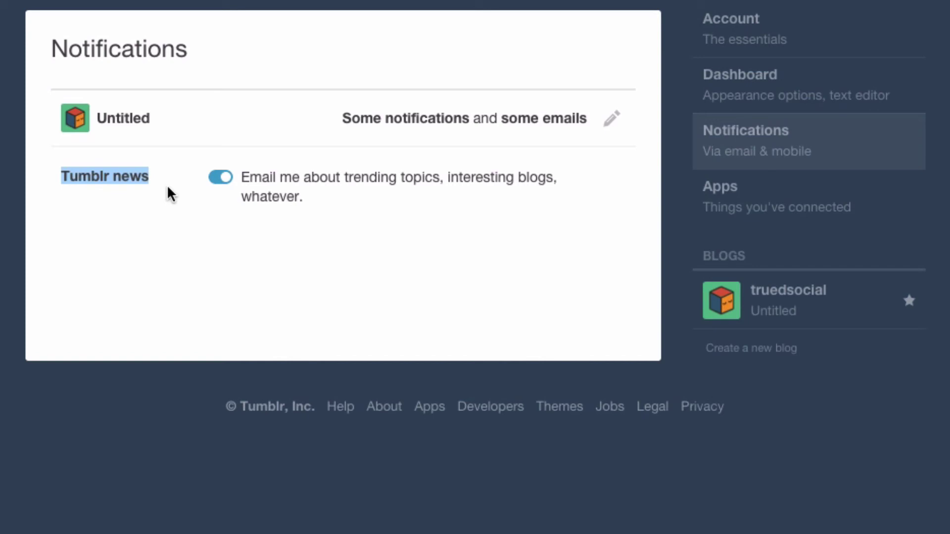
left_click(221, 179)
left_click(774, 202)
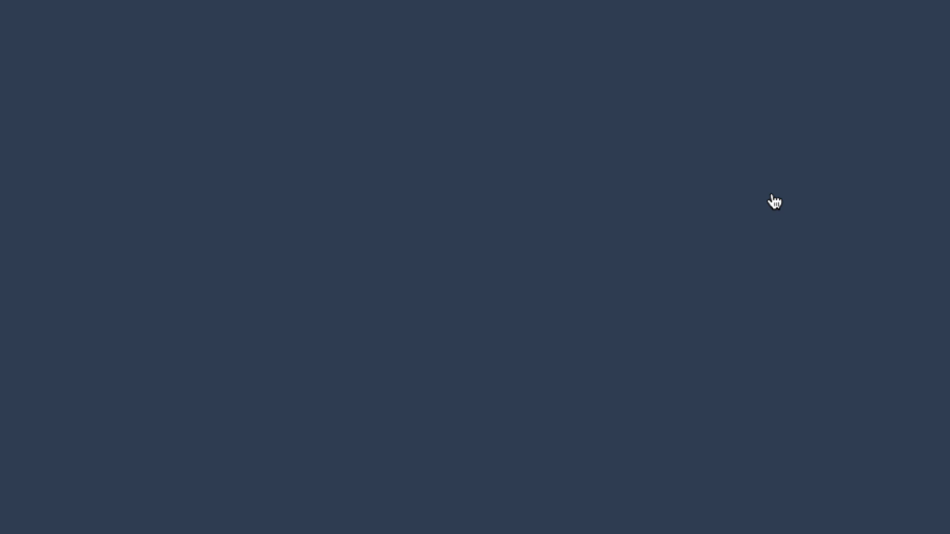